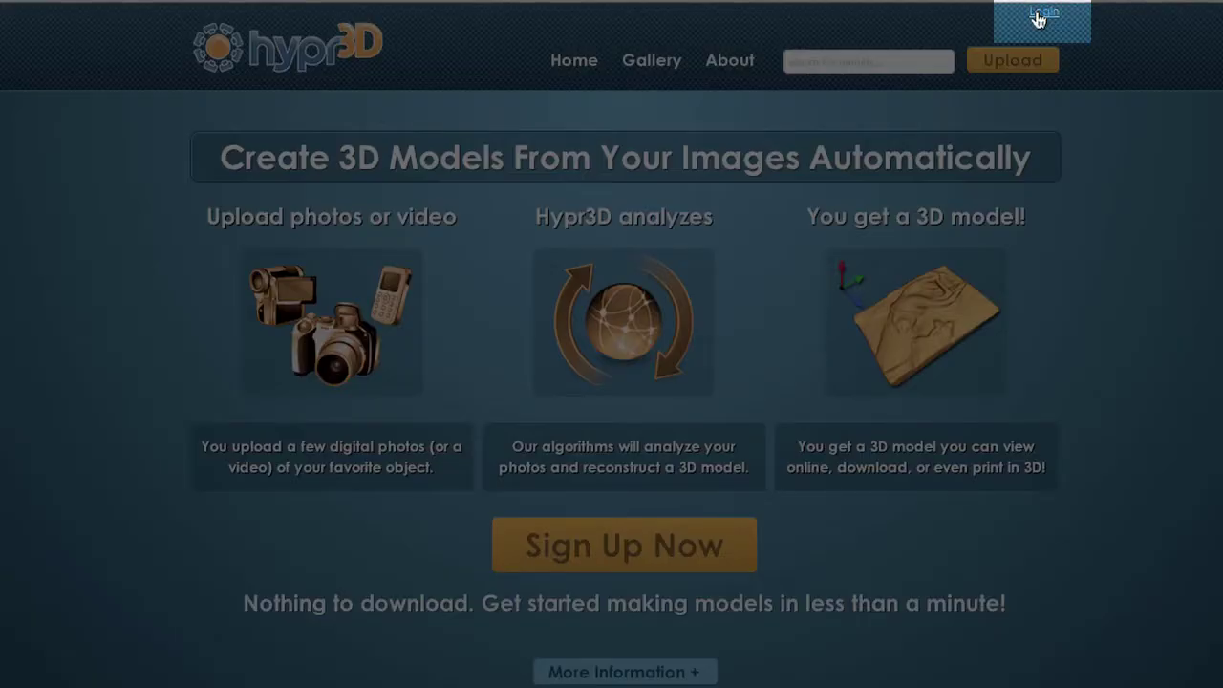
Go from the Hypr3D home page to the Login page
click(1041, 15)
Enter the new user's first name, last name and e-mail, type the password twice, and accept the terms of service
click(860, 287)
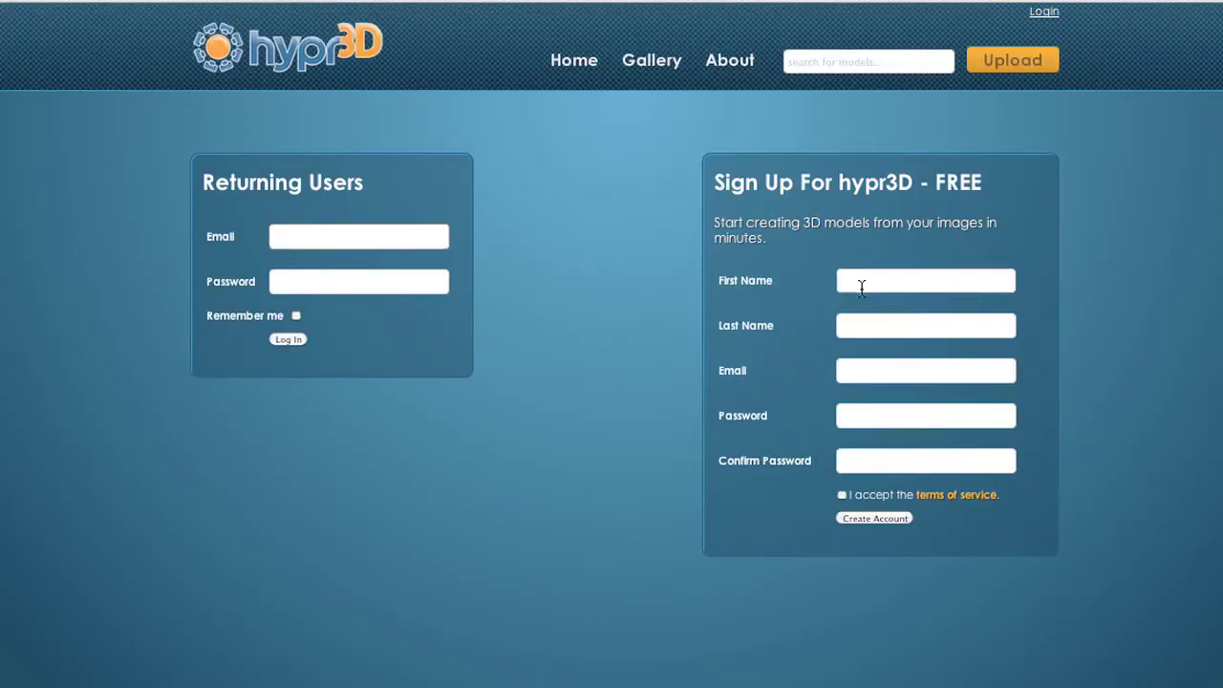
text(New)
key(Tab)
text(User)
key(Tab)
text(new@user.com)
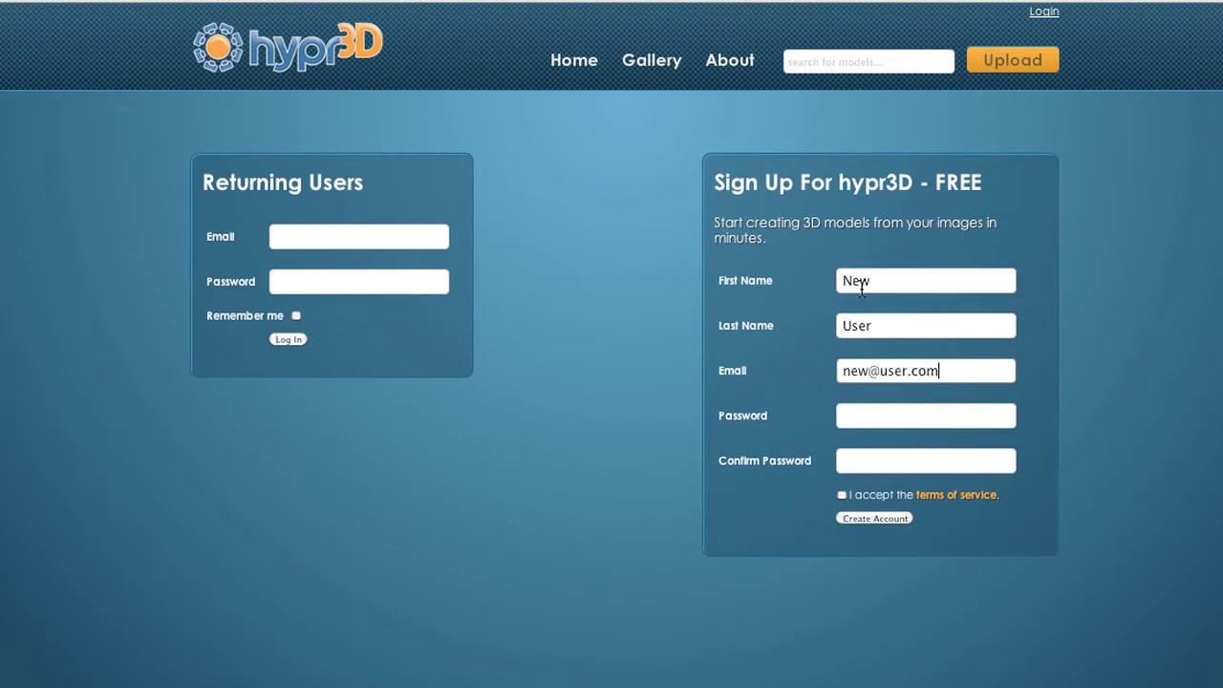
key(Tab)
text(password)
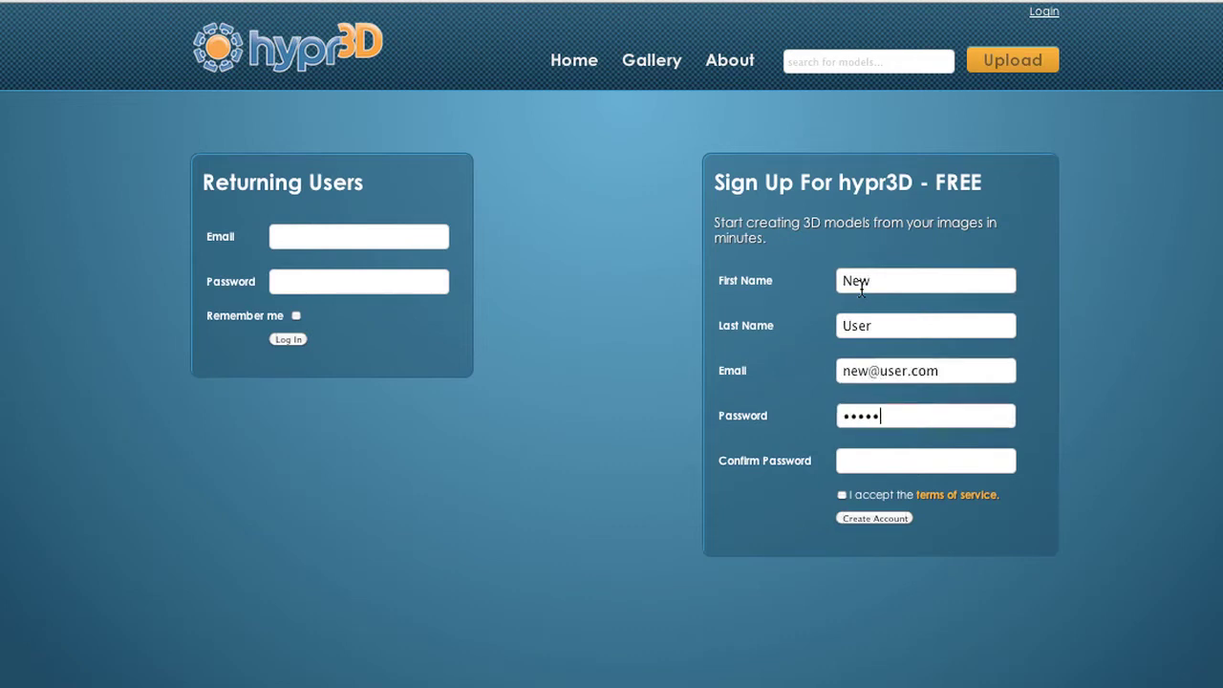
key(Tab)
text(password)
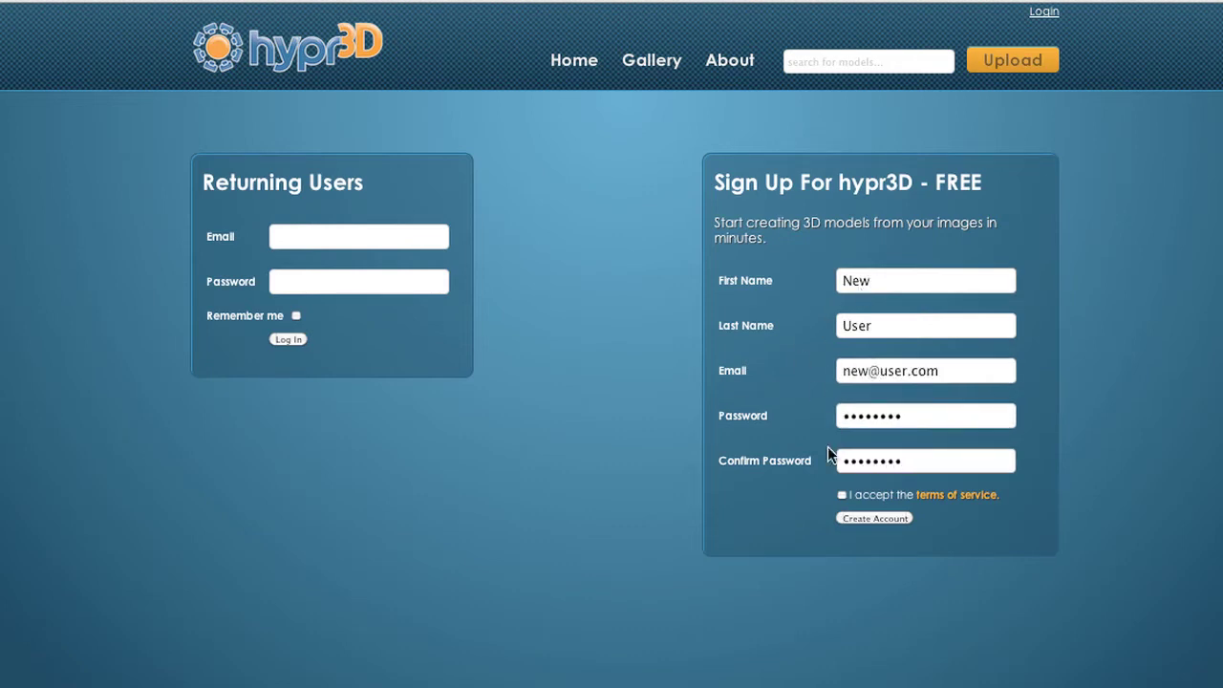
click(841, 495)
Create the account, then log in under Returning Users with its e-mail and password
click(874, 518)
click(294, 267)
text(new@user.com)
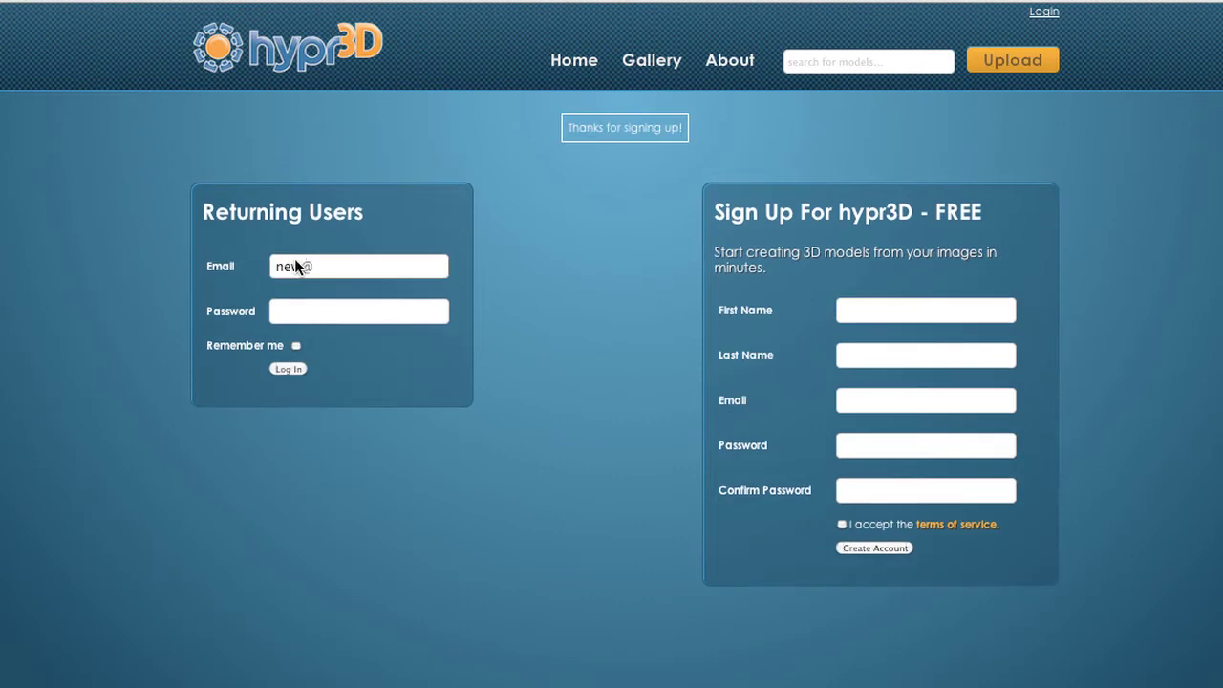
key(Tab)
text(password)
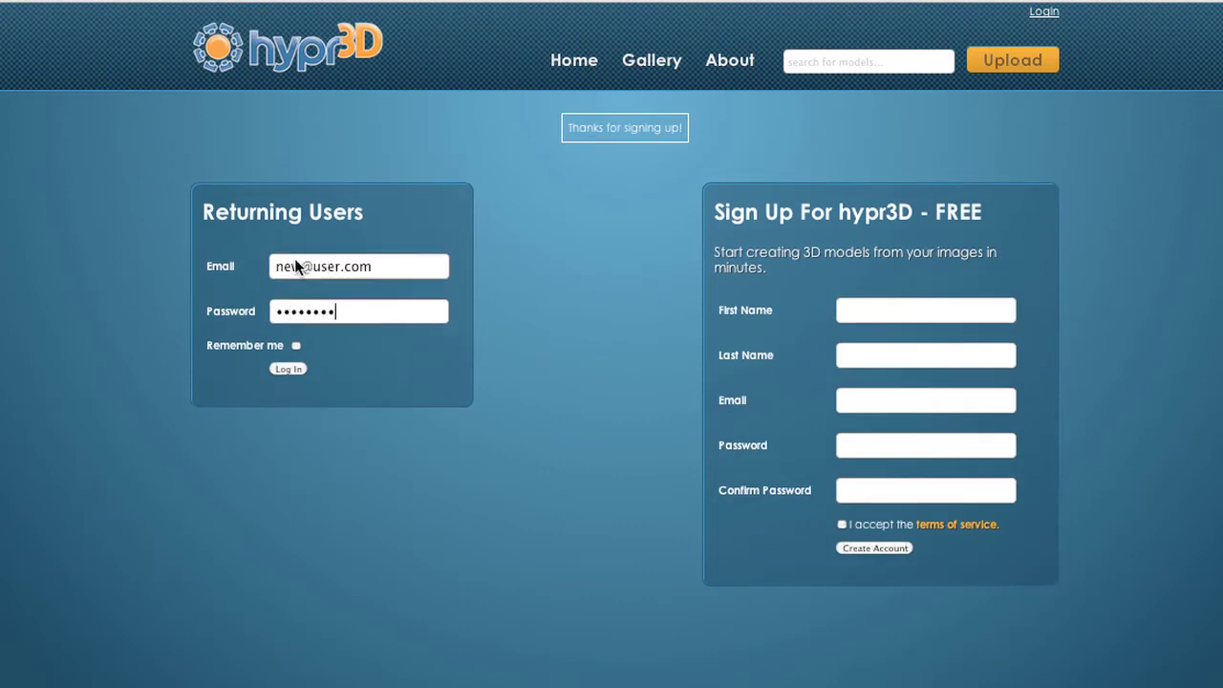
click(294, 371)
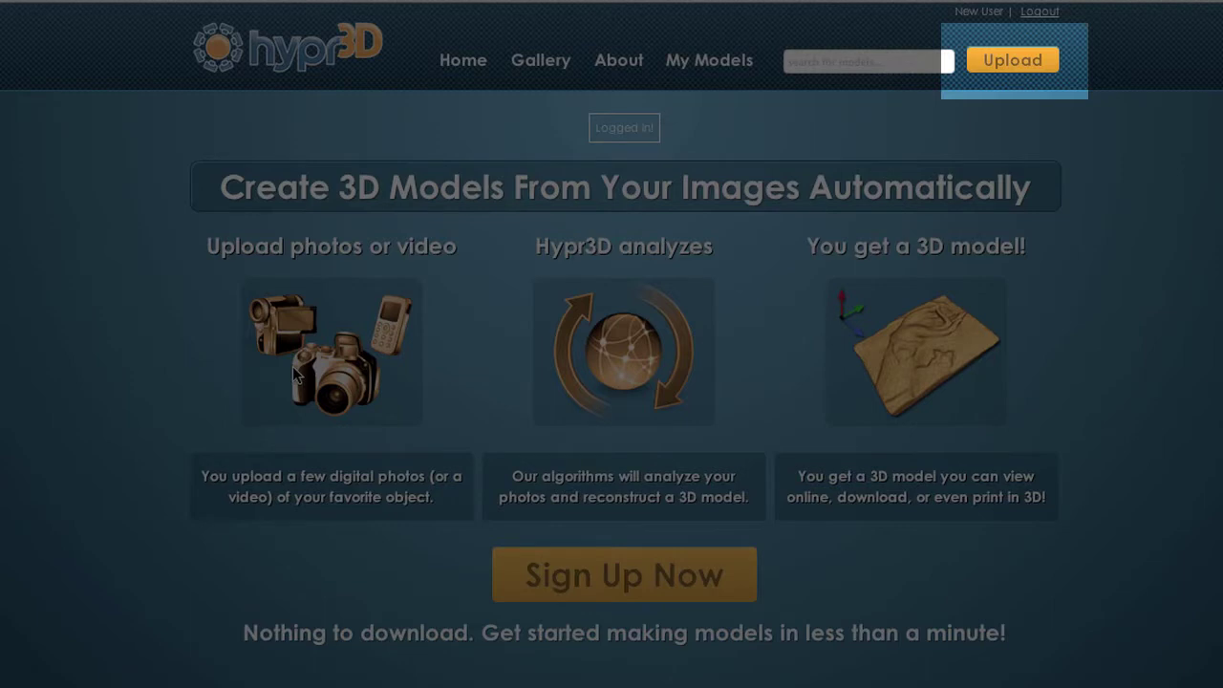
Upload the twelve images IMG_2285 to IMG_2296.JPG from the hypr3D_demo folder
click(999, 60)
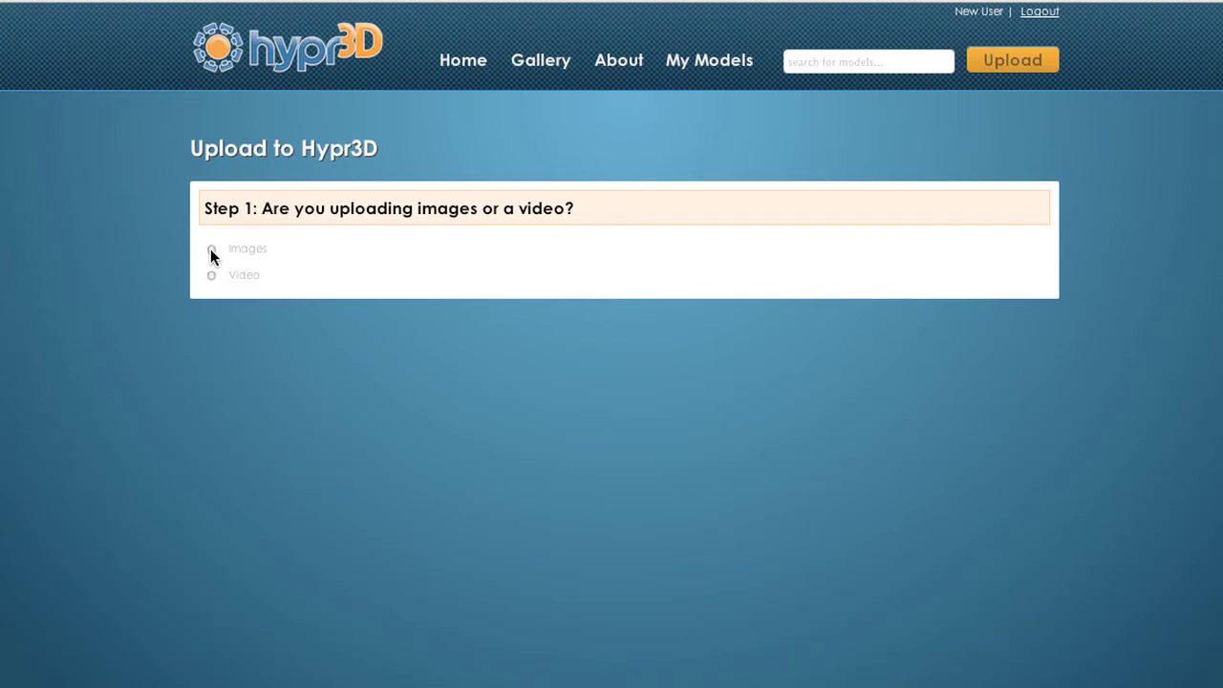
click(211, 250)
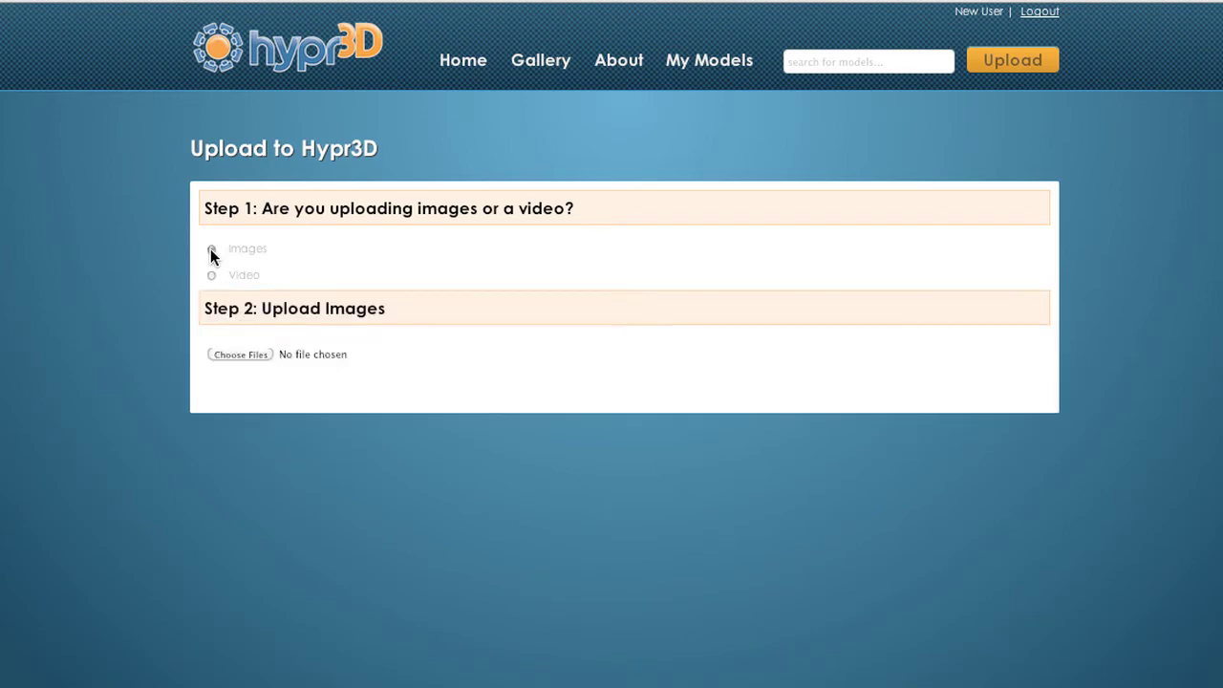
click(228, 353)
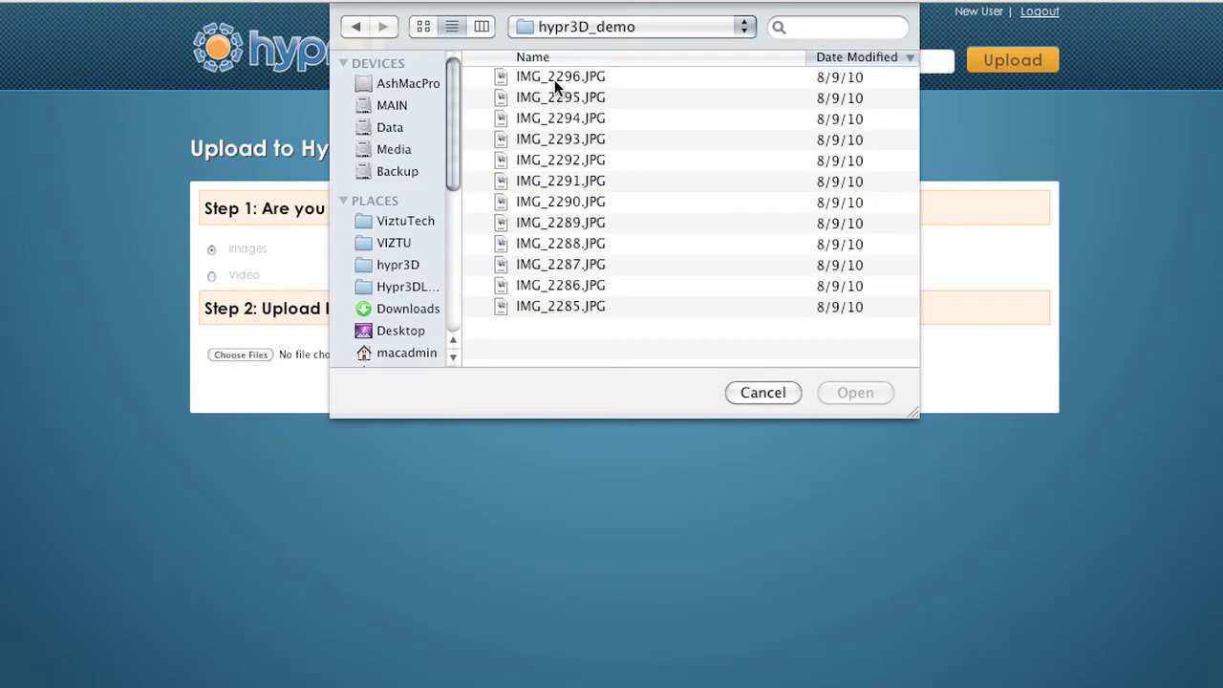
click(555, 80)
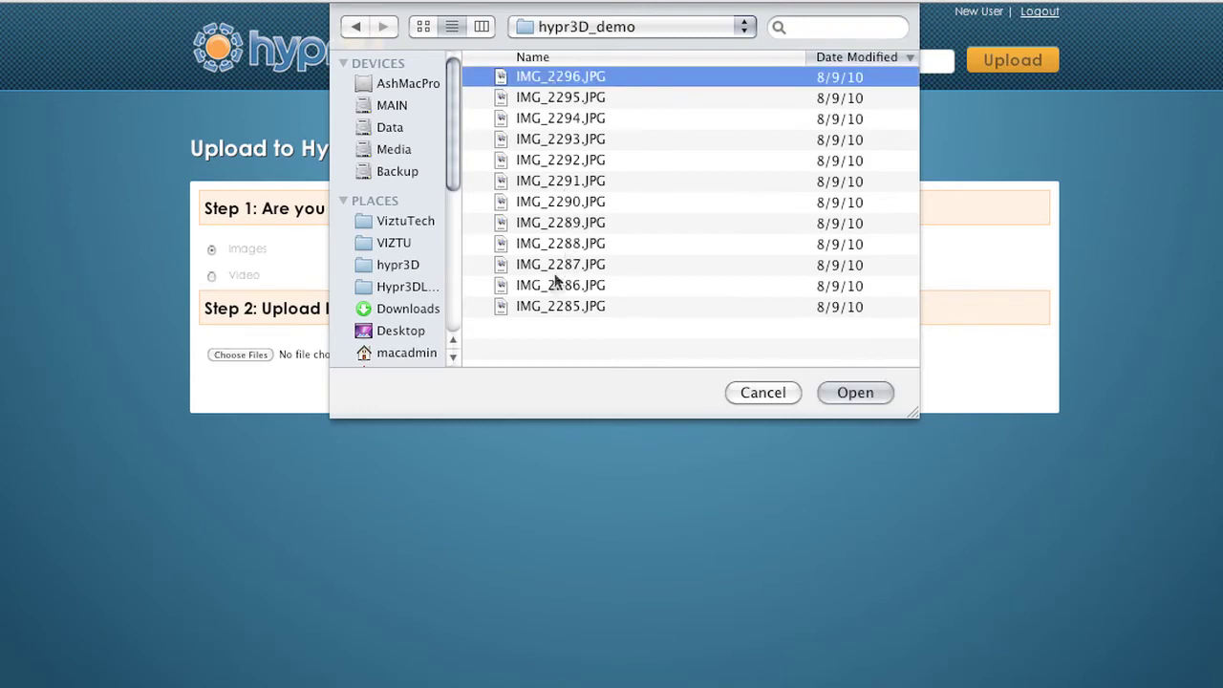
shift+click(541, 305)
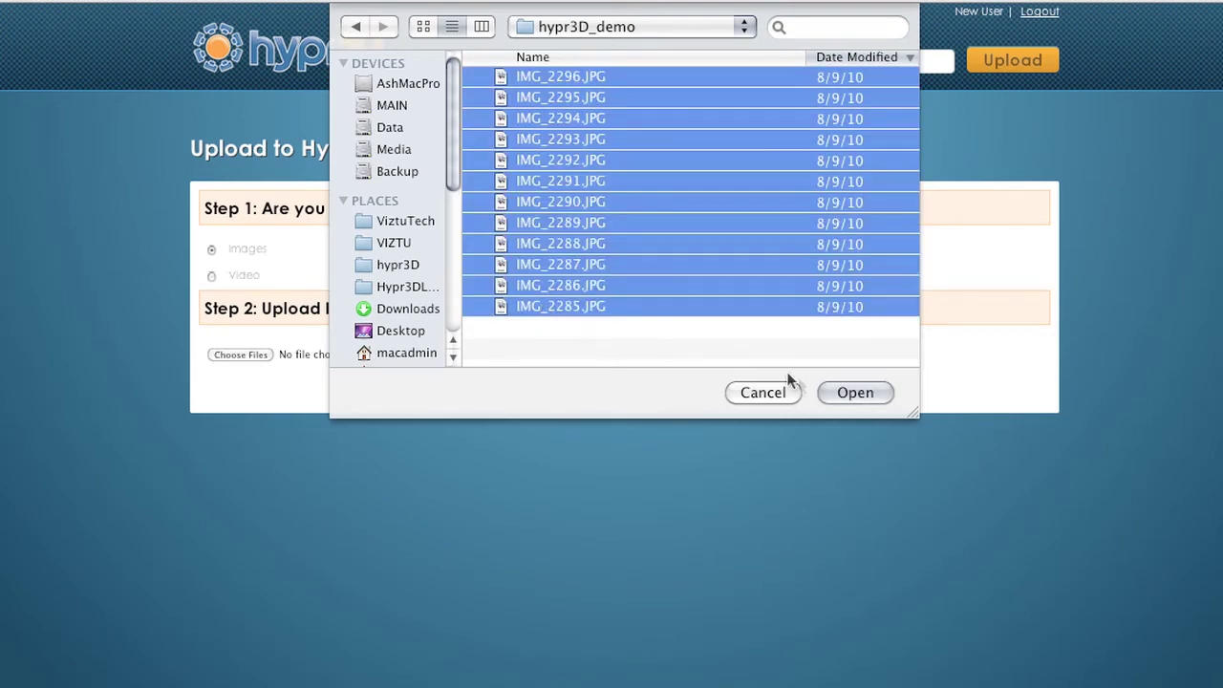
click(854, 393)
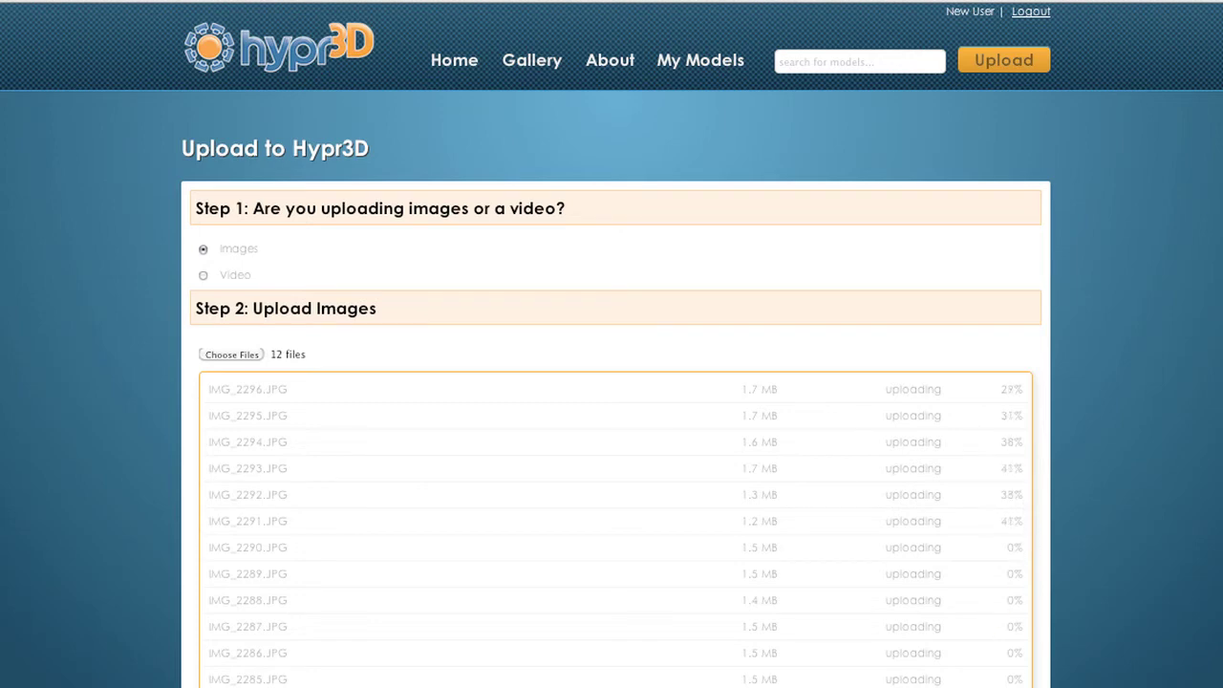
Title the model 'Cement Column in Cologne, Germany'
scroll(1134, 634, down, 3)
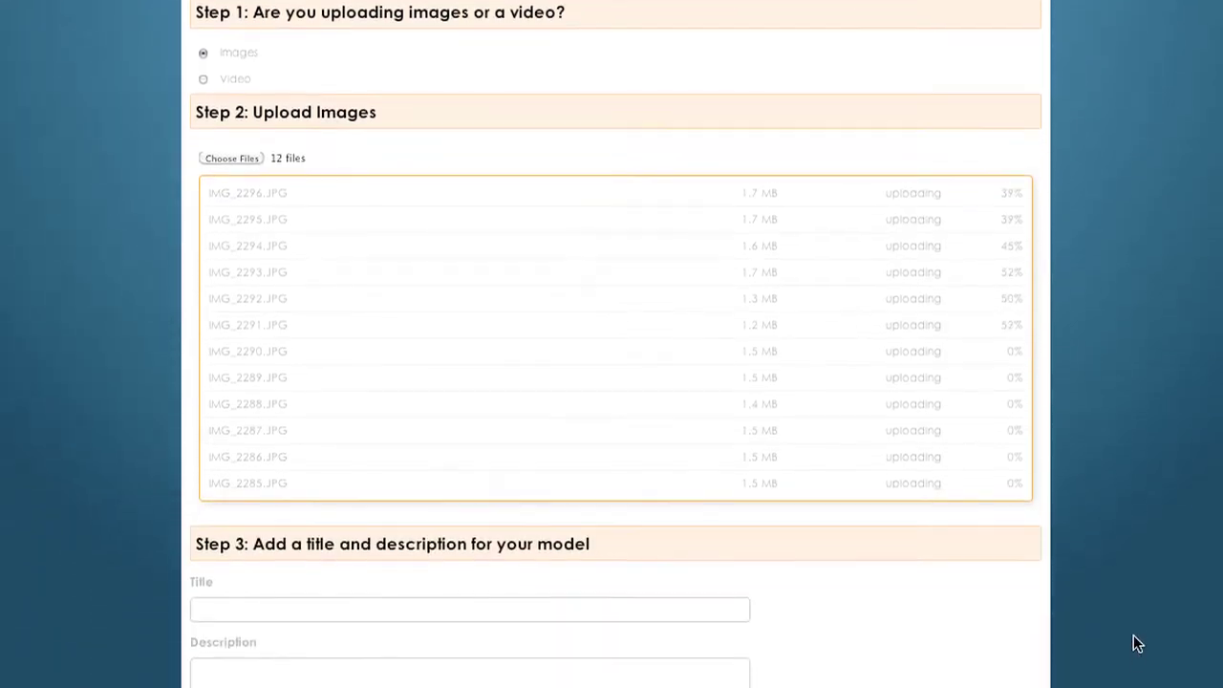
scroll(273, 494, down, 2)
click(274, 430)
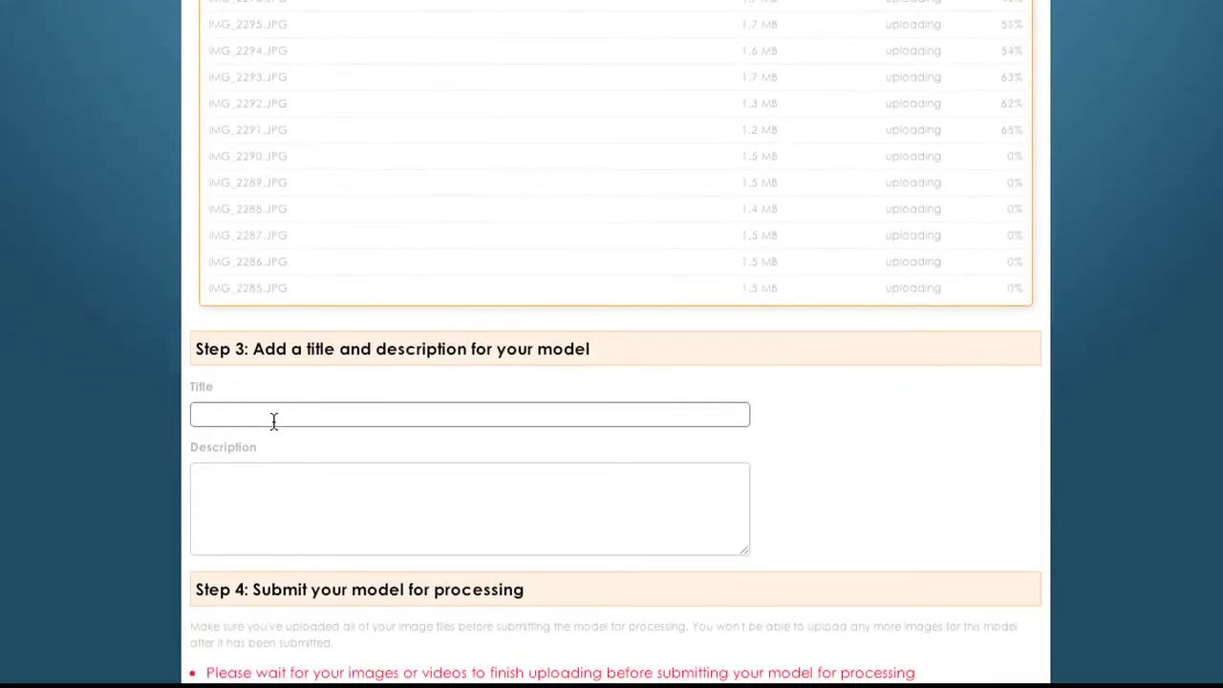
text(Cement Column in Cologne, Gene)
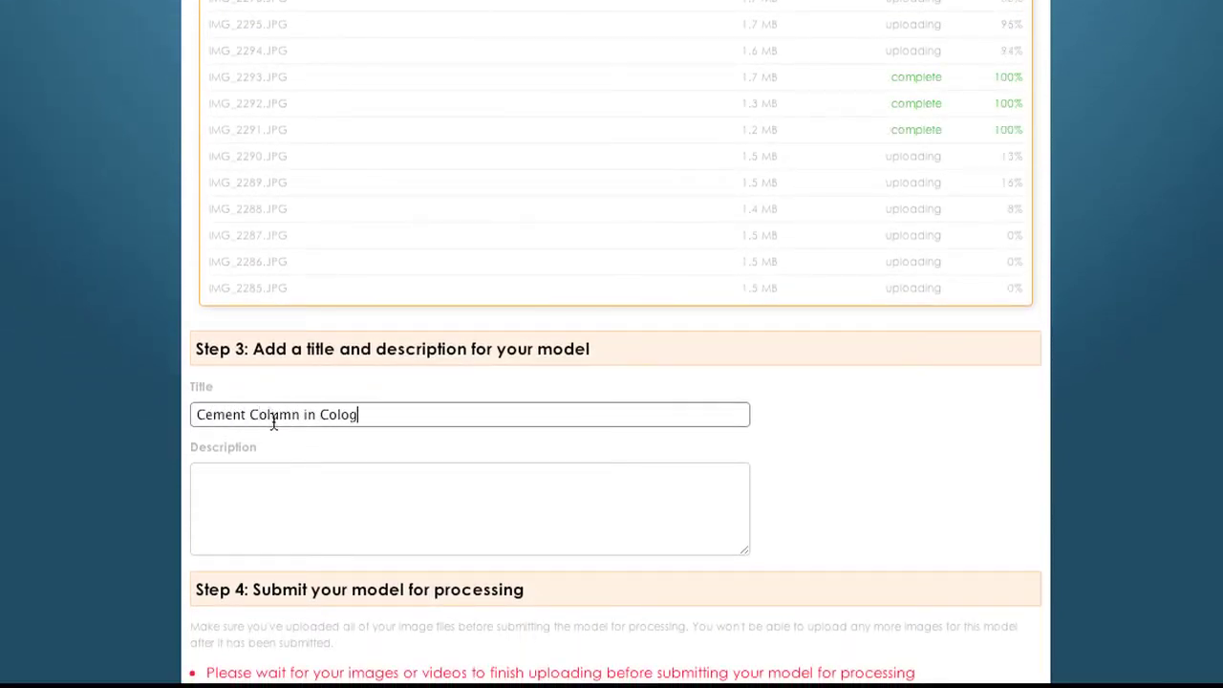
key(BackSpace)
key(BackSpace)
text(rmany)
Add the description 'This cement column can be found on the old city hall in Cologne, Germany…' and submit the model
click(239, 473)
text(This cement)
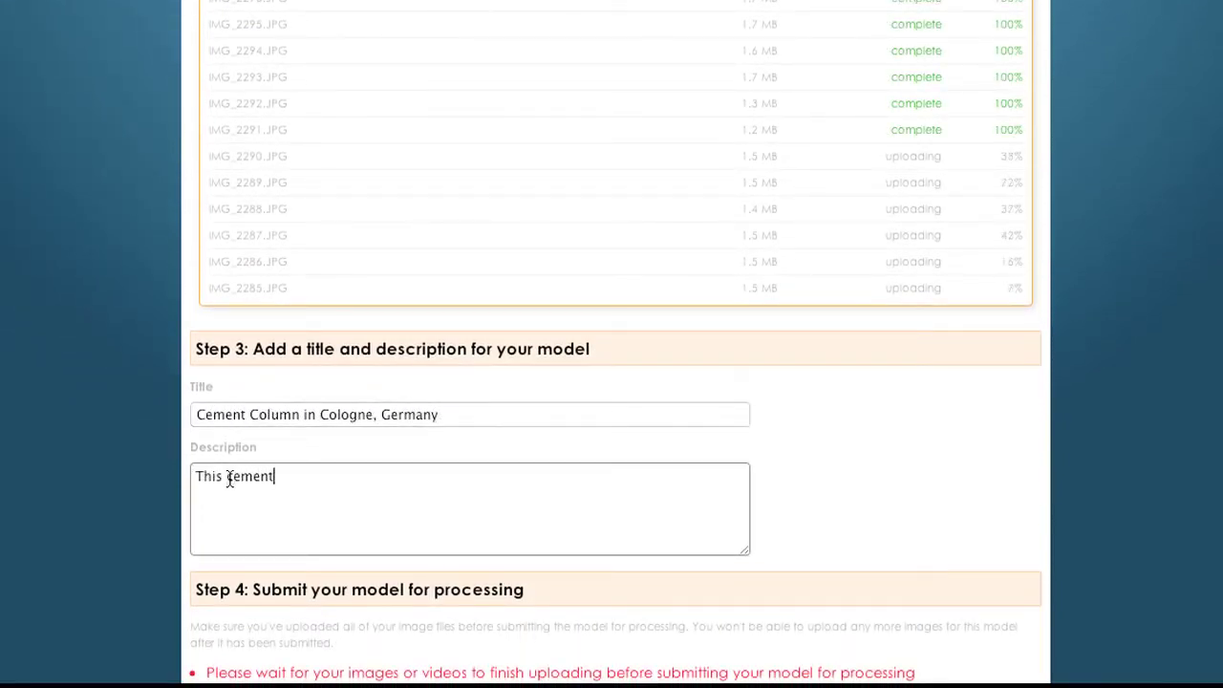
text( column can be found on the old city hall in )
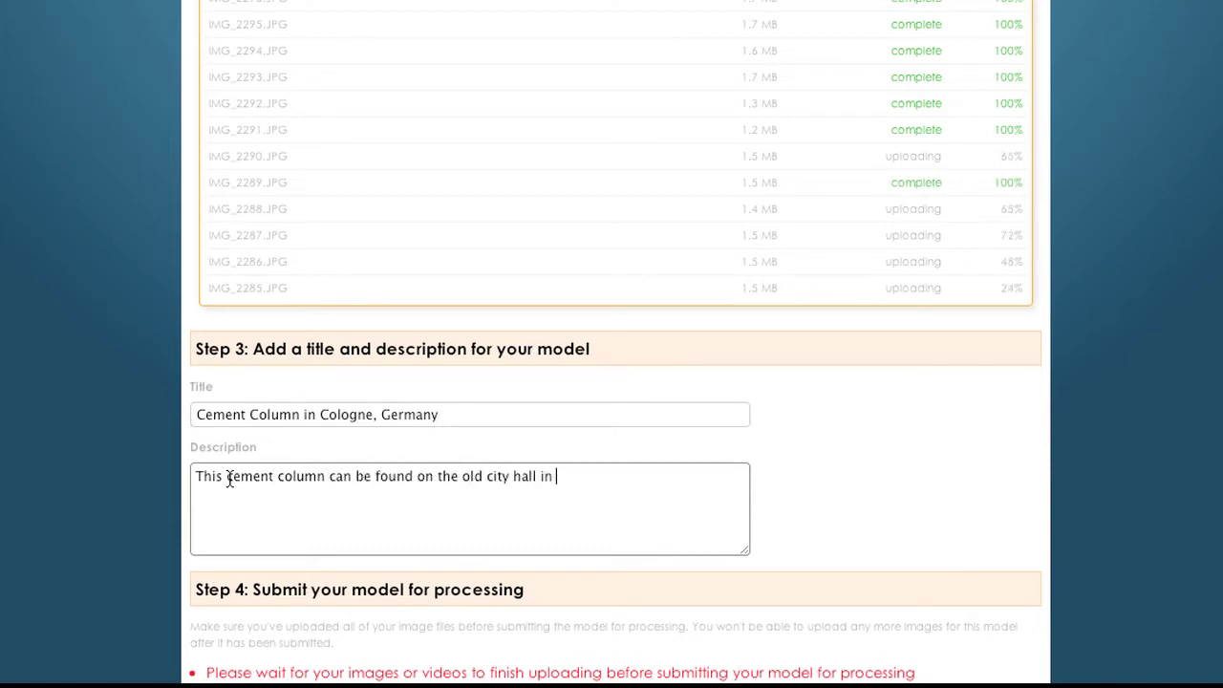
text(Cologne, Germany. It is from a trip I took in 200)
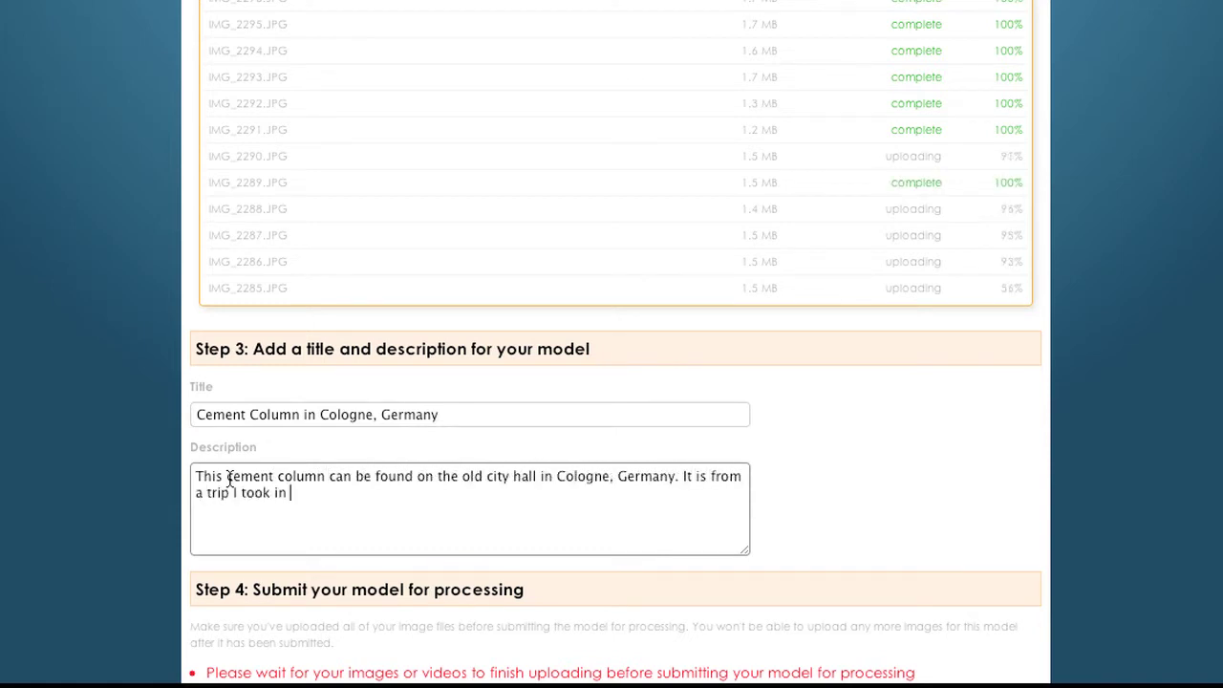
text(9.)
scroll(893, 483, down, 2)
click(615, 571)
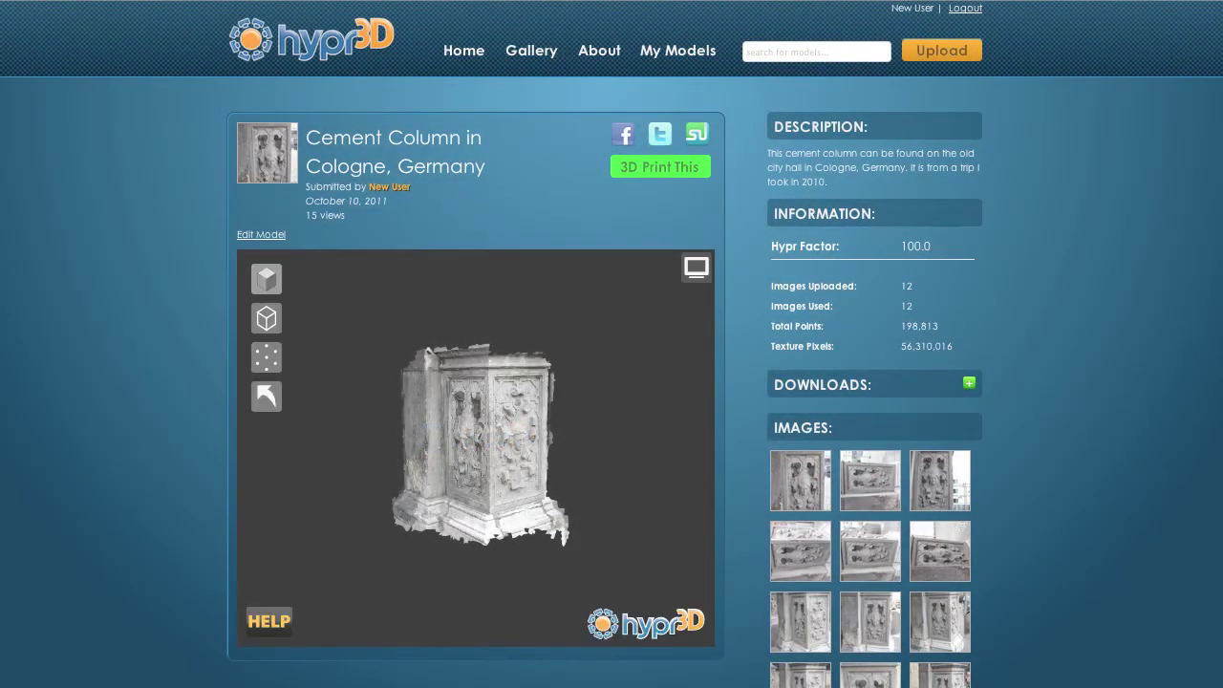
Rotate the column and zoom in and out to inspect it from different sides
drag(427, 453, 470, 451)
scroll(470, 451, up, 5)
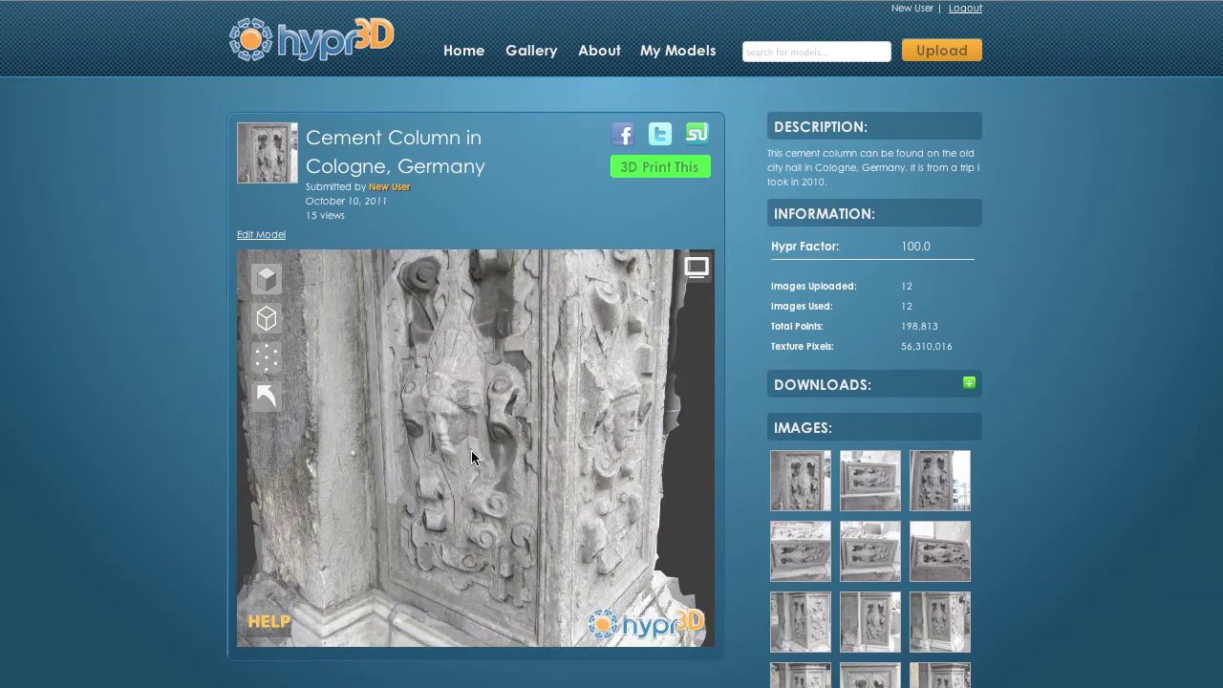
scroll(471, 450, down, 5)
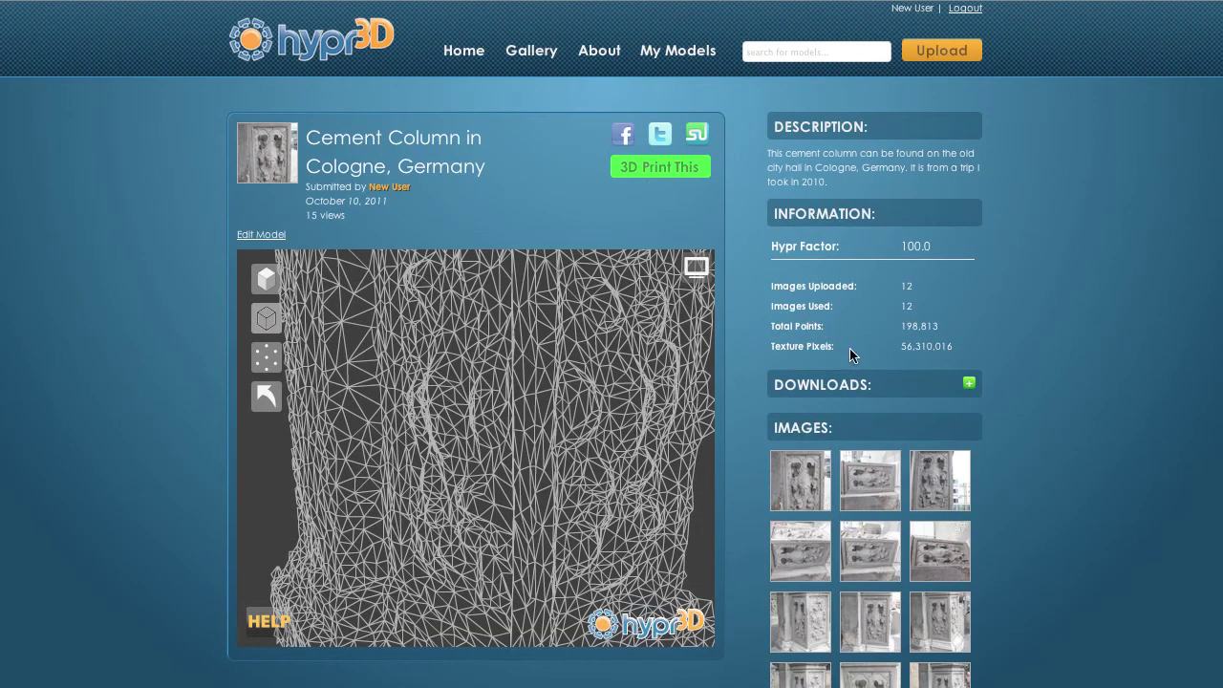
Download the high-resolution DAE & JPG model, PLY point cloud and STL surface mesh
click(968, 386)
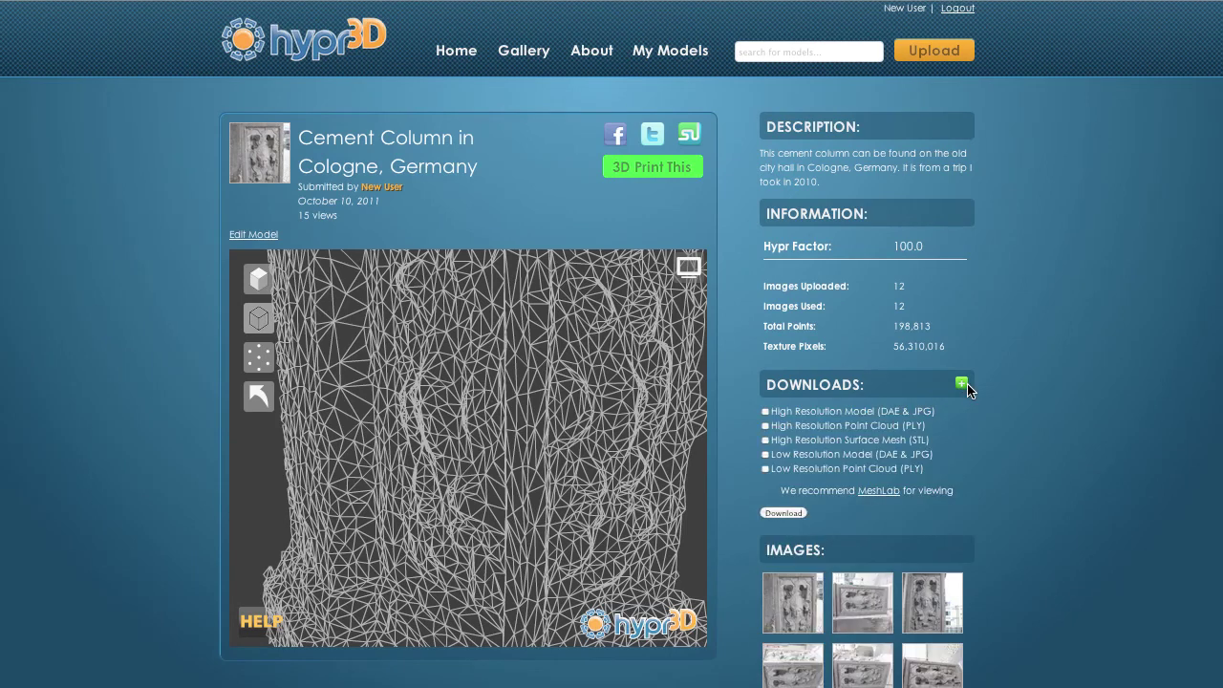
click(765, 411)
click(765, 425)
click(765, 439)
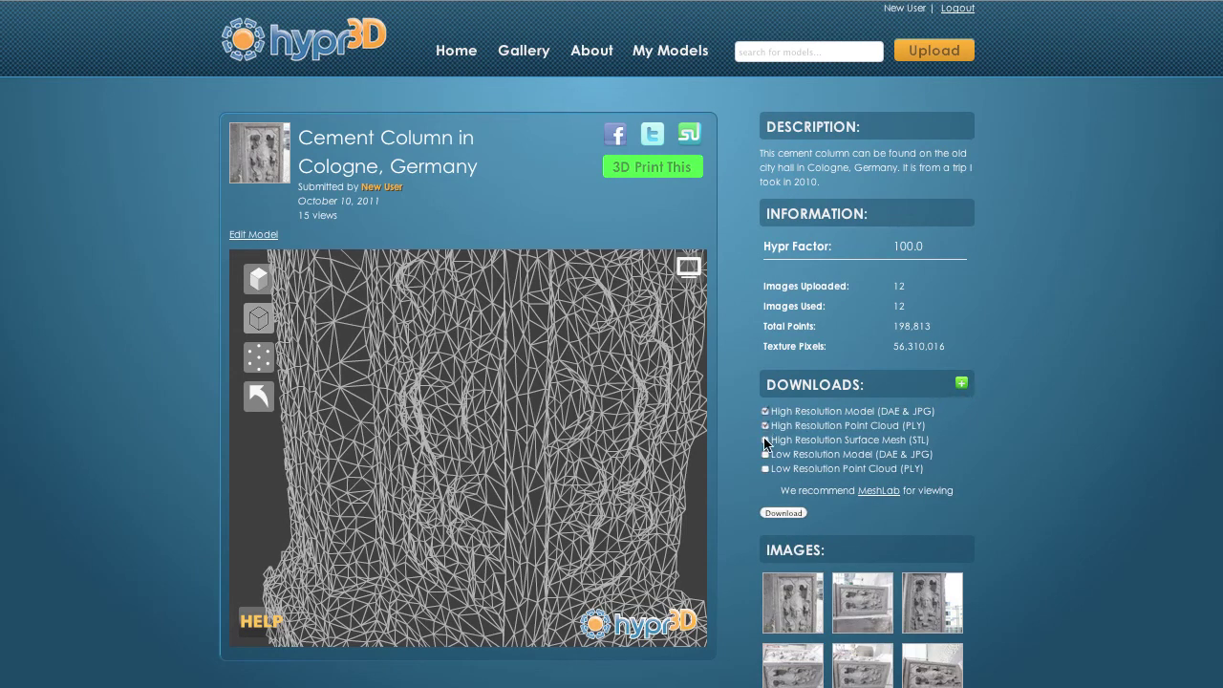
click(772, 513)
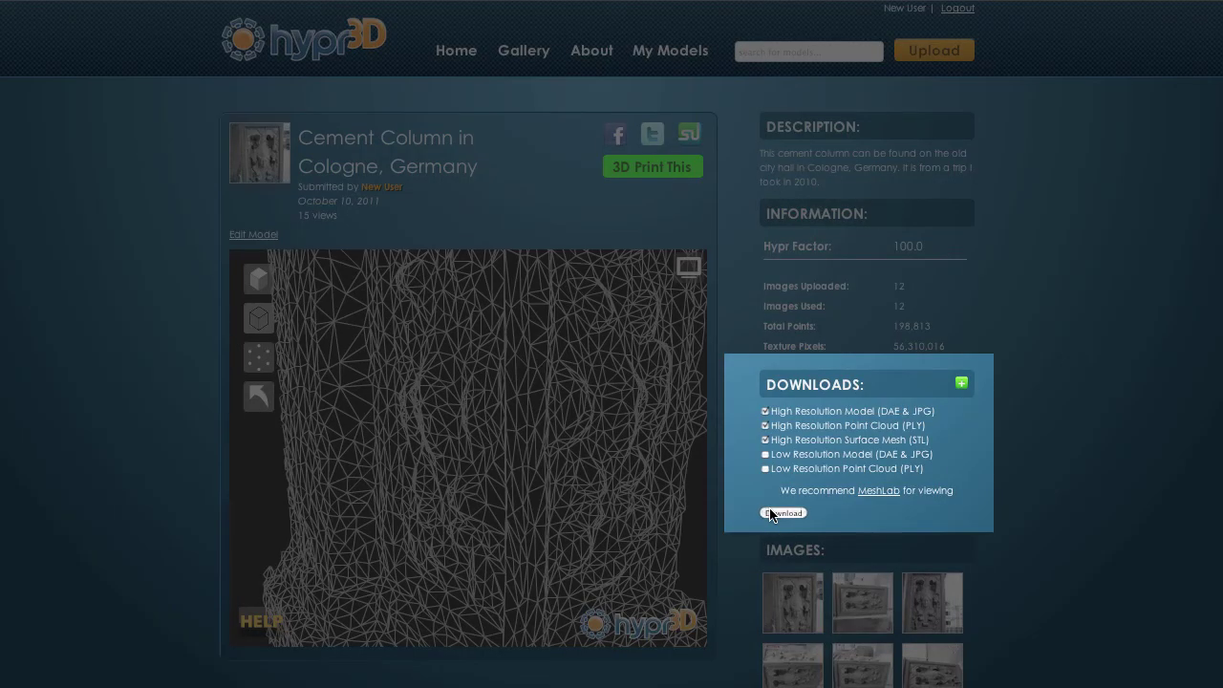